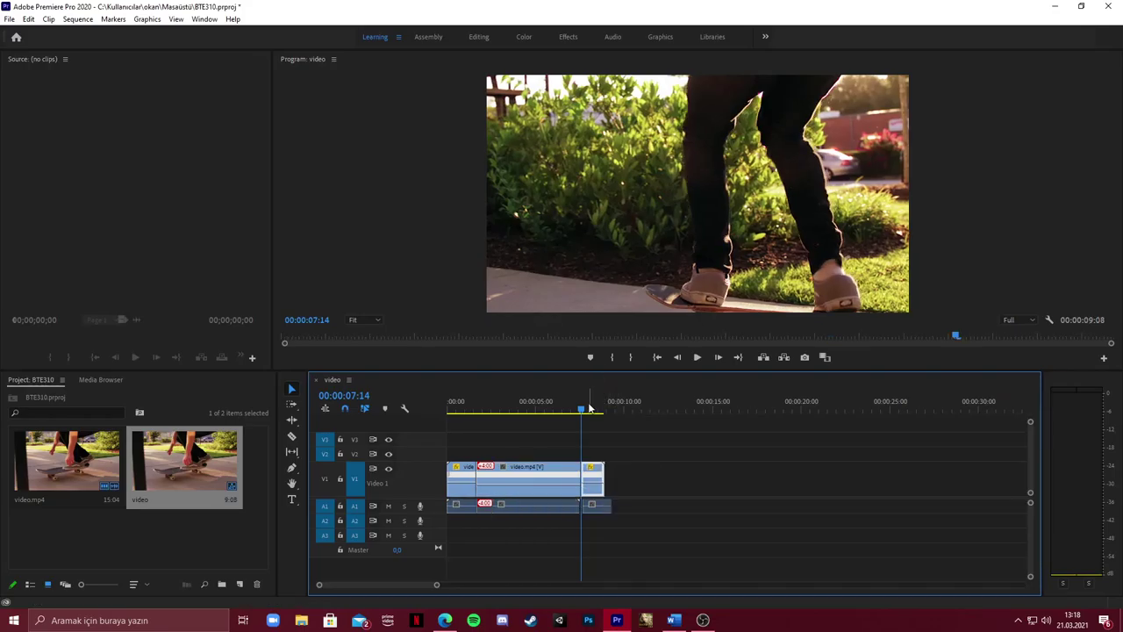
# Move the playhead back to about five seconds into the sequence
pyautogui.moveTo(585, 408); pyautogui.dragTo(537, 406)
pyautogui.press('space')
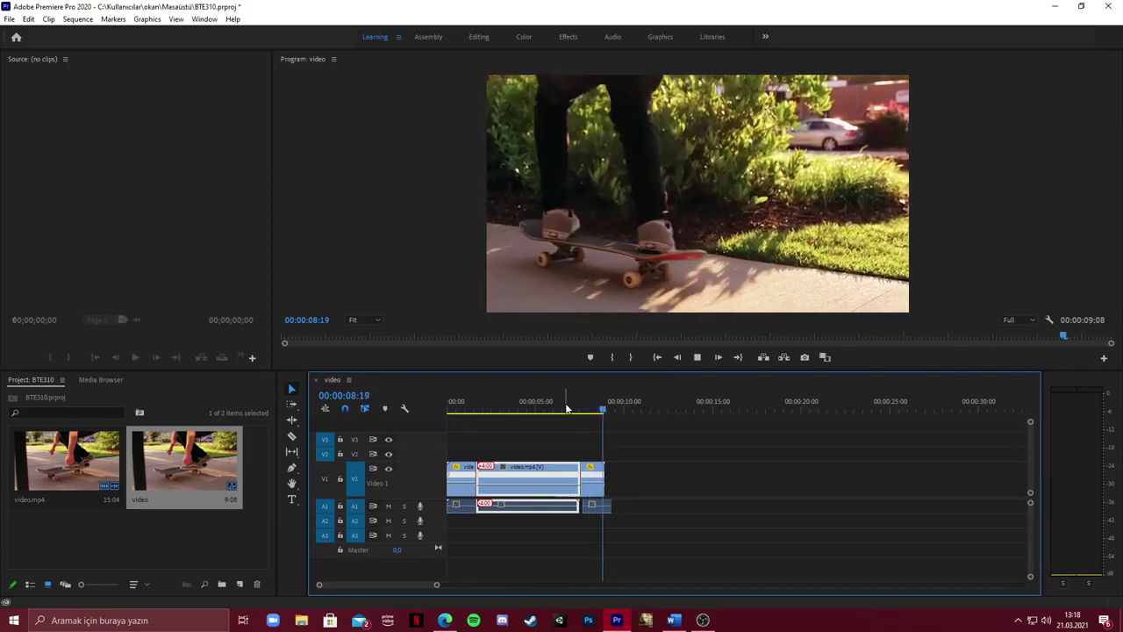
pyautogui.moveTo(567, 405)
pyautogui.mouseDown()
pyautogui.moveTo(585, 408)
pyautogui.moveTo(570, 409)
pyautogui.mouseUp()
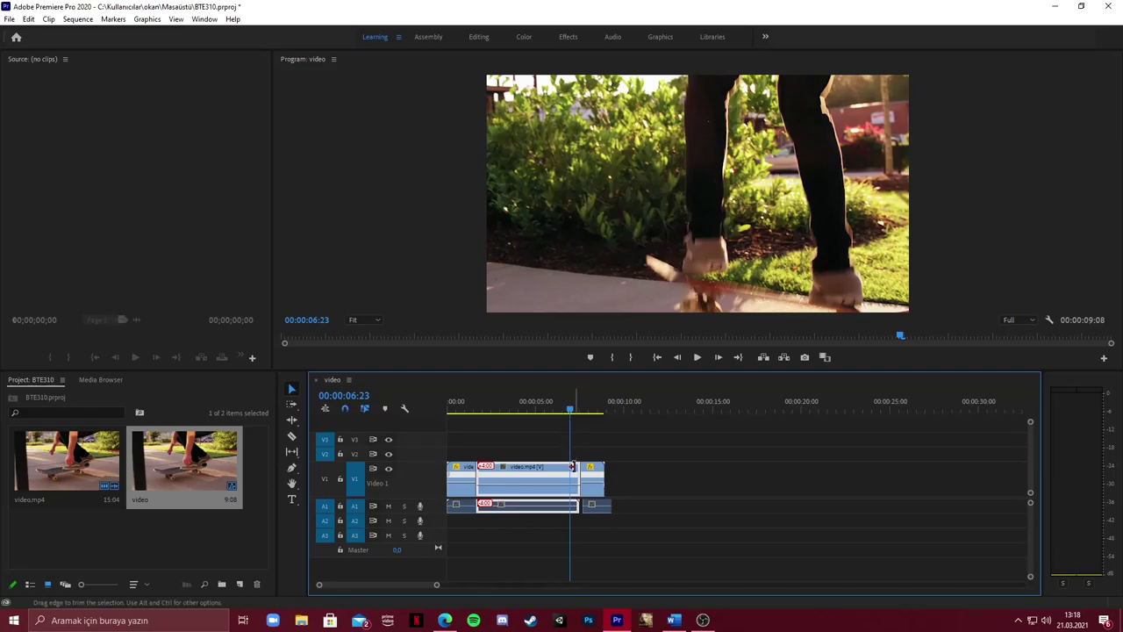
# Restore the trailing clip's length, then split the skateboard clip at 6:23 with the Razor tool
pyautogui.hotkey('ctrl', 'z')
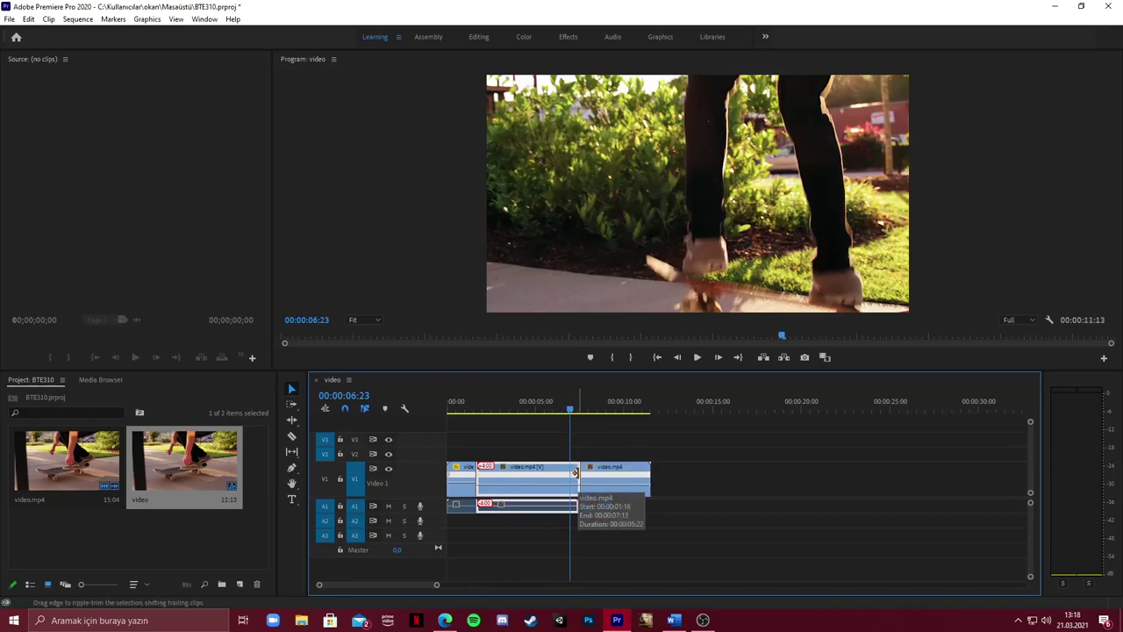
pyautogui.press('c')
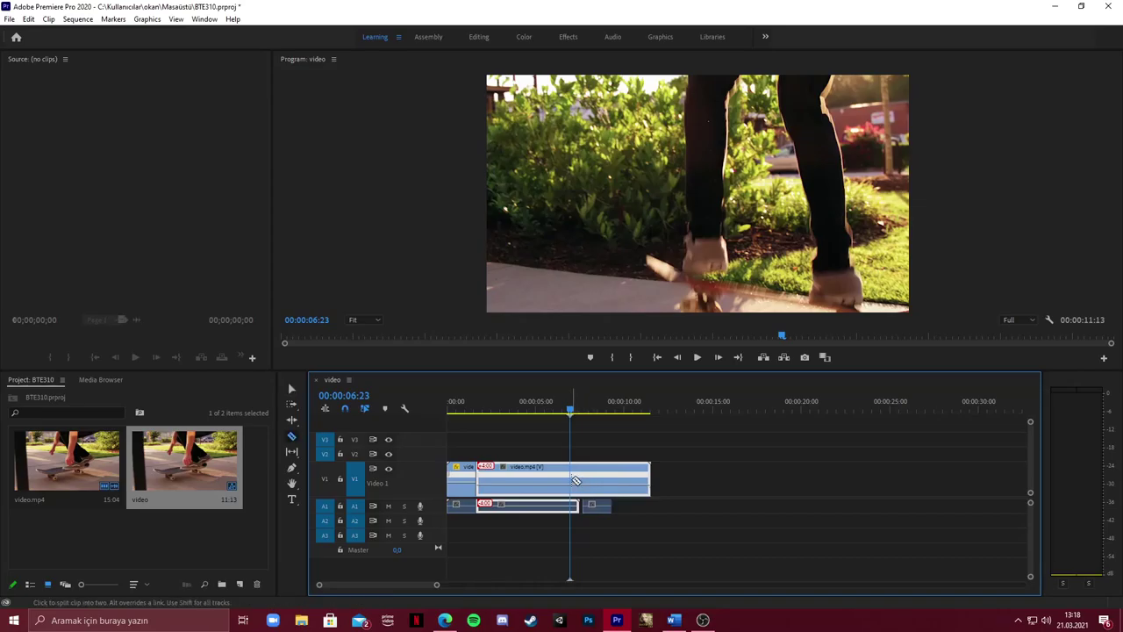
pyautogui.click(572, 479)
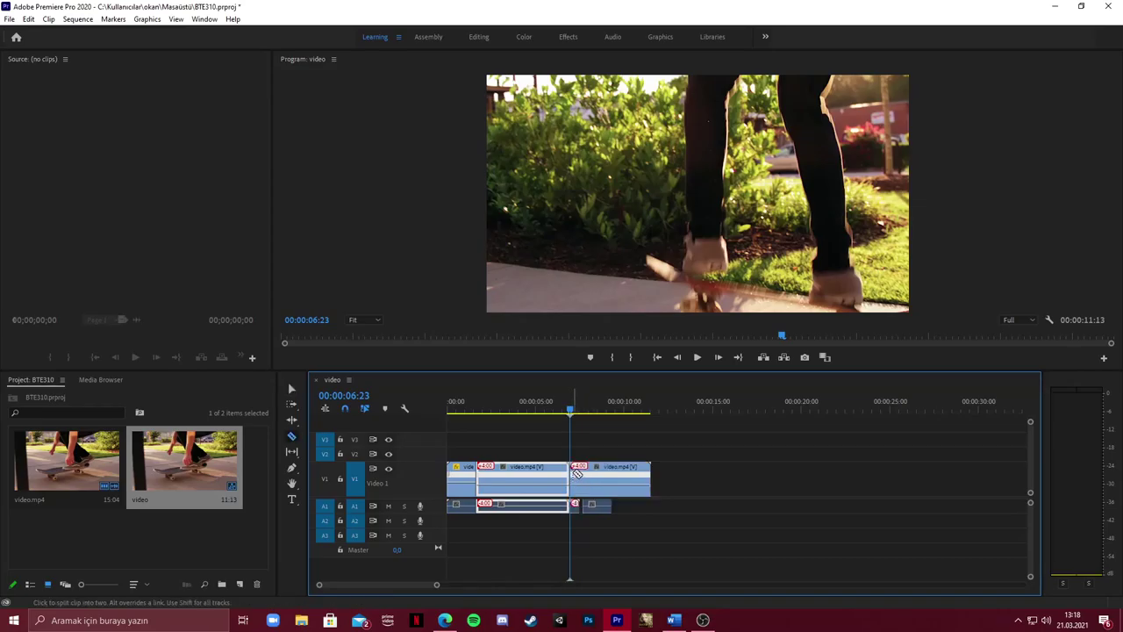
# Drag the last piece's speed band up to 314%, bringing the sequence to 9:08
pyautogui.press('v')
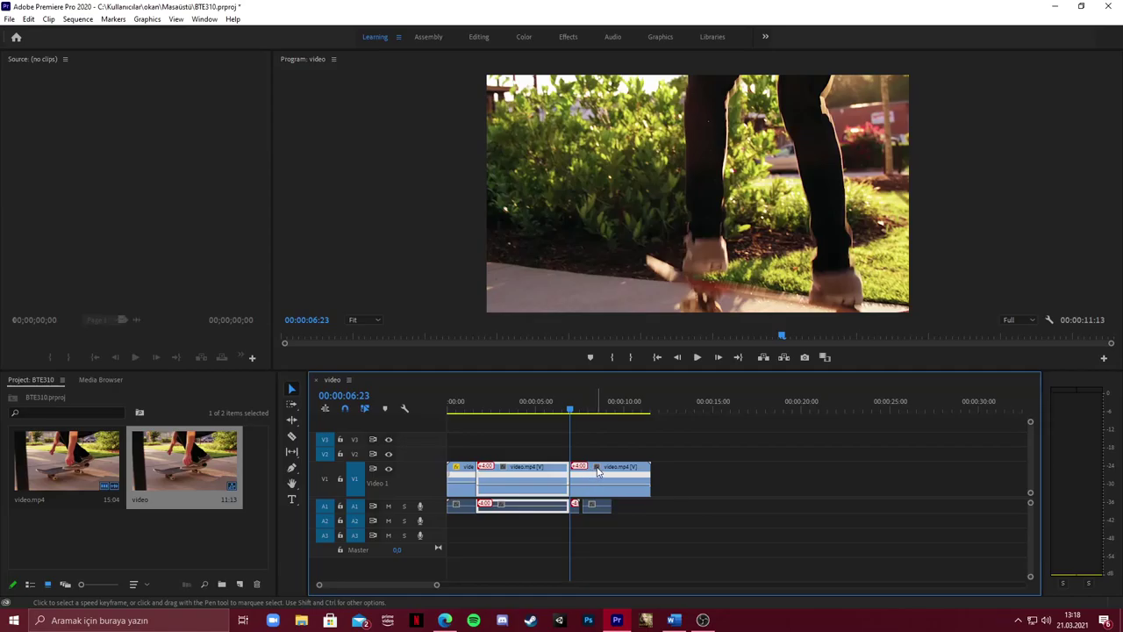
pyautogui.moveTo(575, 503); pyautogui.dragTo(575, 503)
pyautogui.moveTo(570, 410); pyautogui.dragTo(547, 415)
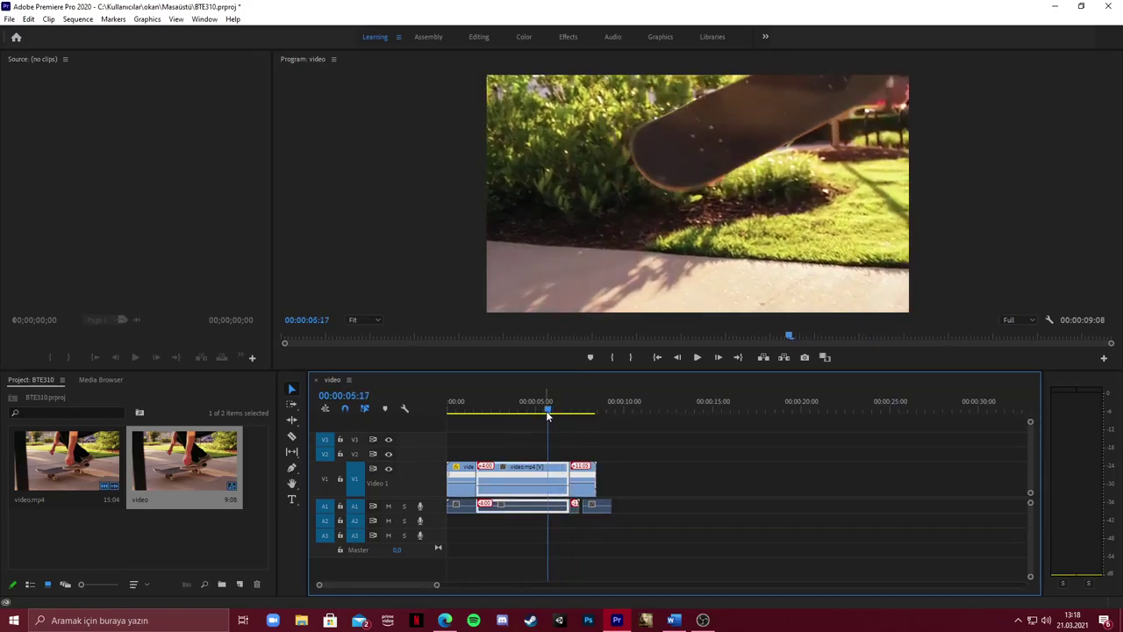
# Preview the sped-up ending and trim four frames off the trailing audio clip
pyautogui.press('space')
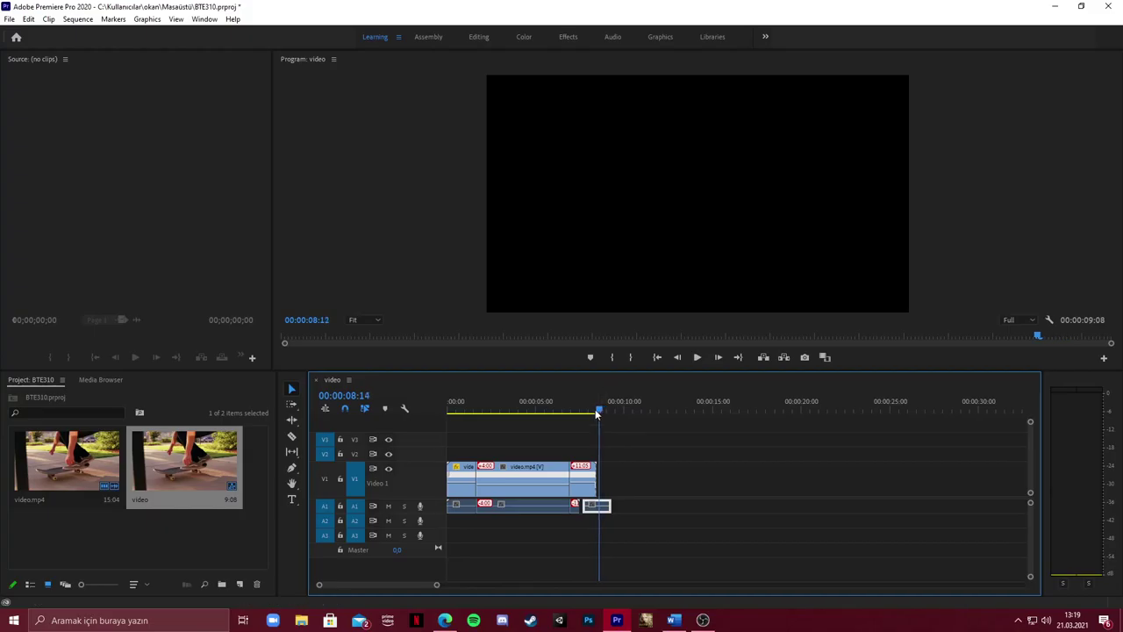
pyautogui.moveTo(597, 410); pyautogui.dragTo(552, 409)
pyautogui.moveTo(596, 506); pyautogui.dragTo(597, 507)
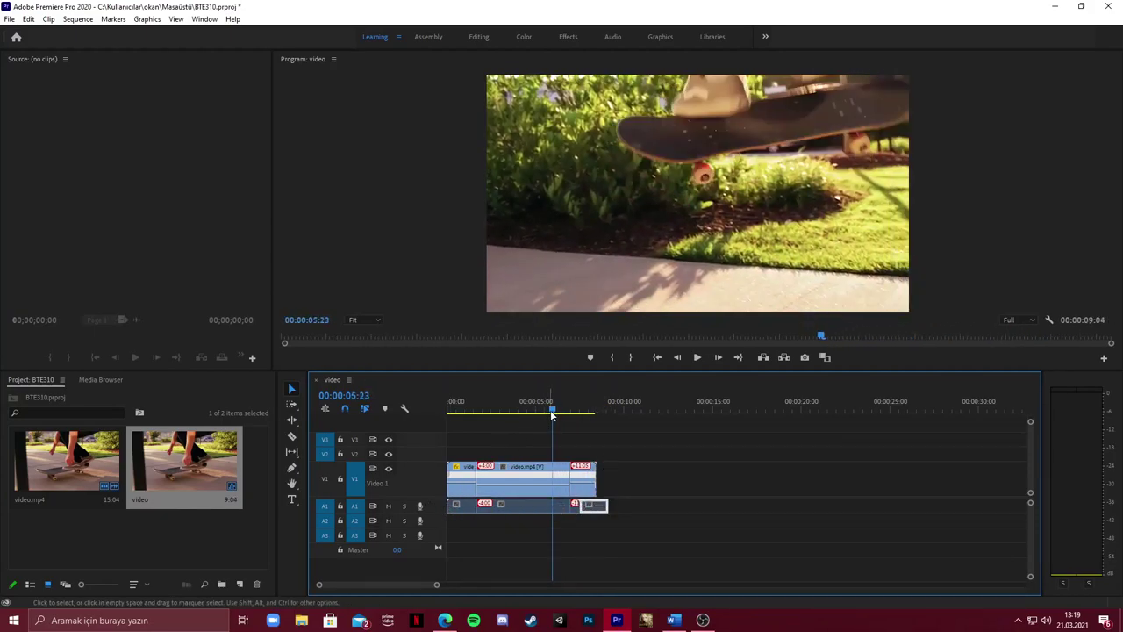
# Play the 9:04 sequence from the start, then rewatch the sped-up ending
pyautogui.moveTo(552, 412); pyautogui.dragTo(442, 406)
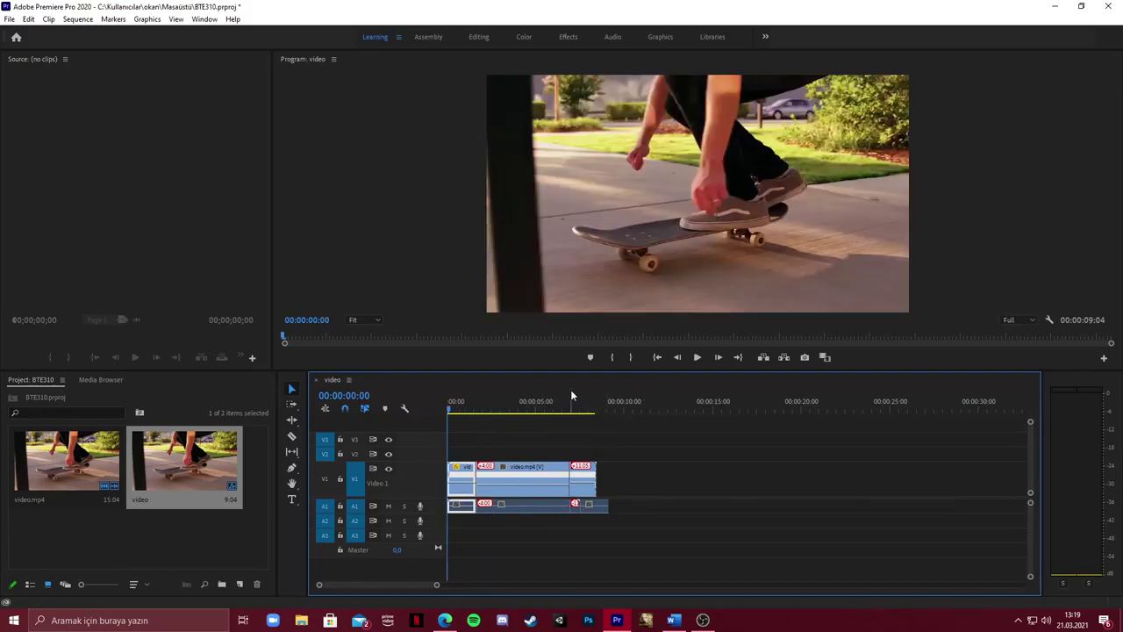
pyautogui.press('space')
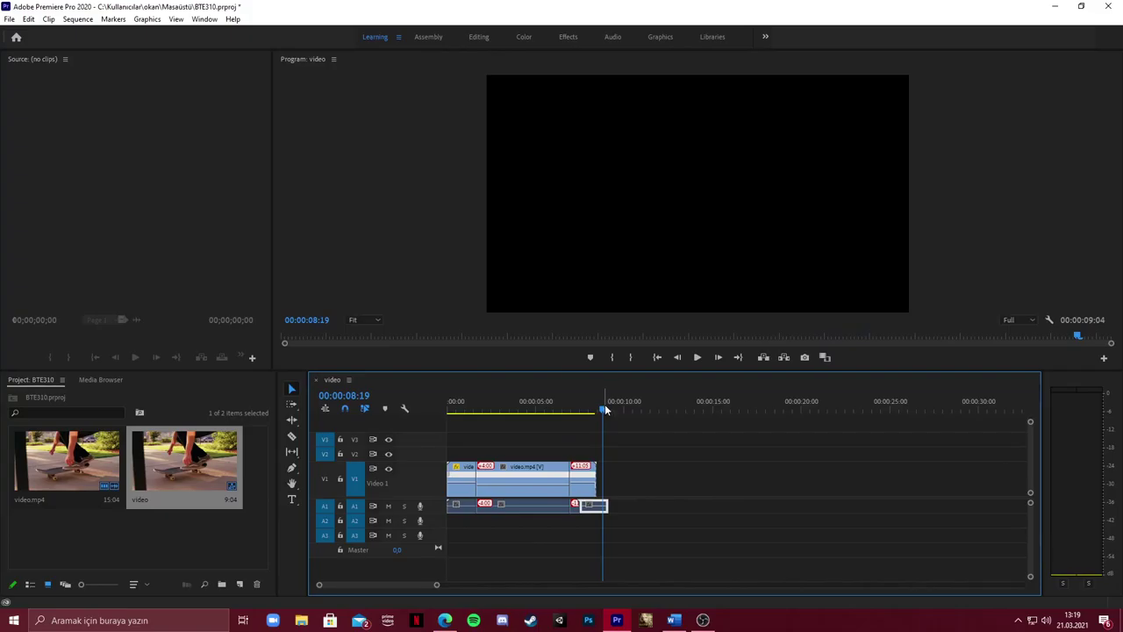
pyautogui.moveTo(604, 412); pyautogui.dragTo(449, 418)
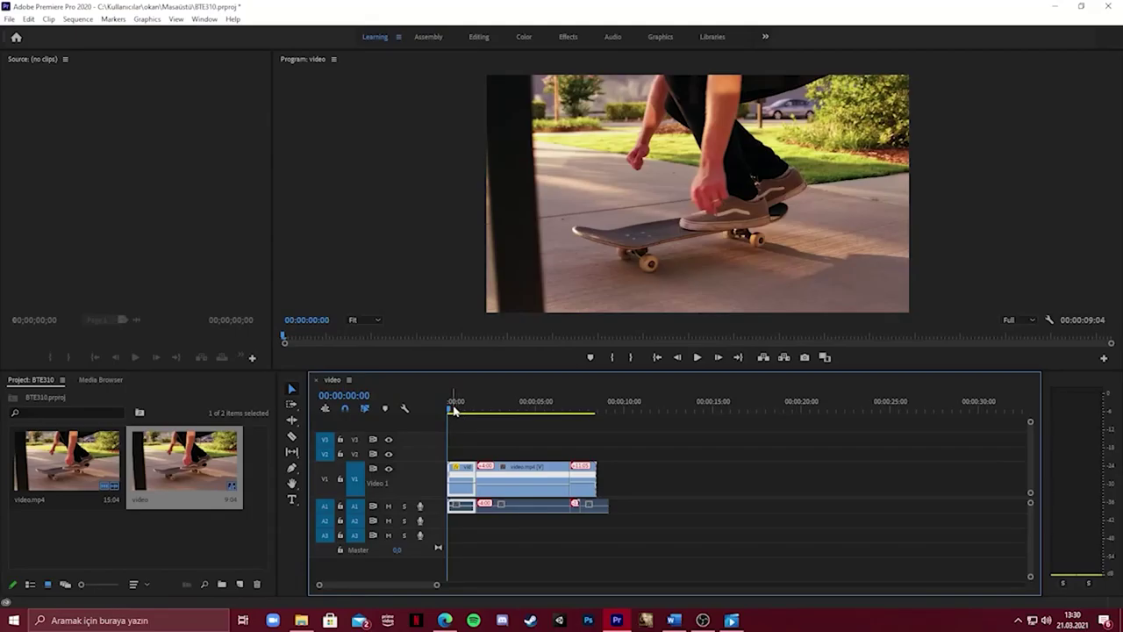
pyautogui.moveTo(450, 410)
pyautogui.mouseDown()
pyautogui.moveTo(483, 403)
pyautogui.moveTo(444, 408)
pyautogui.mouseUp()
pyautogui.moveTo(448, 415)
pyautogui.mouseDown()
pyautogui.moveTo(488, 410)
pyautogui.moveTo(469, 410)
pyautogui.mouseUp()
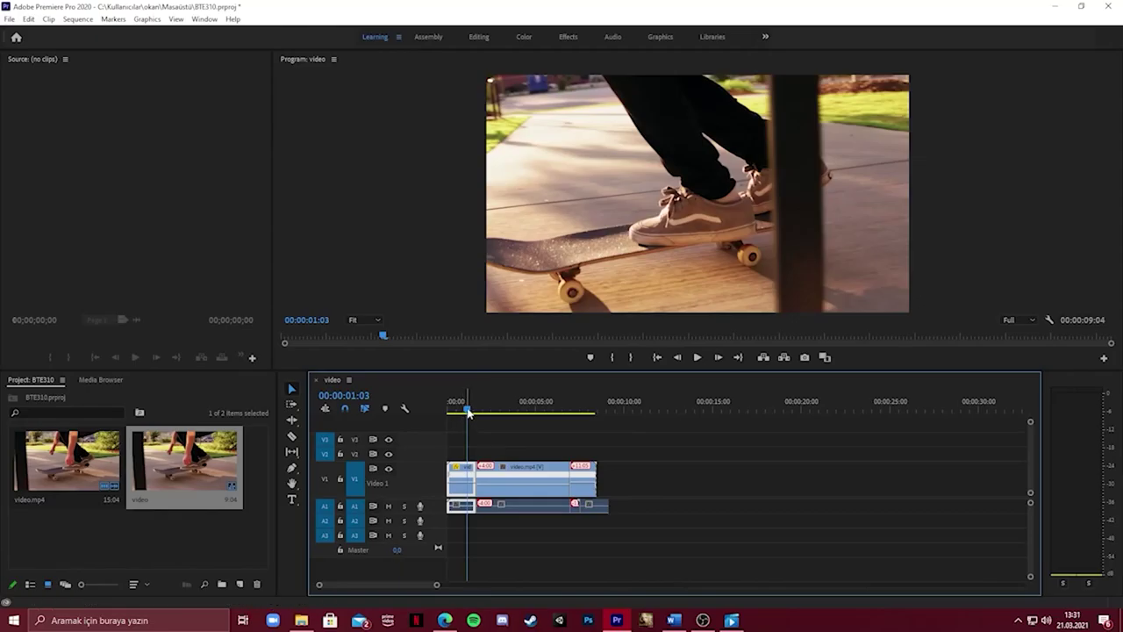
pyautogui.click(454, 405)
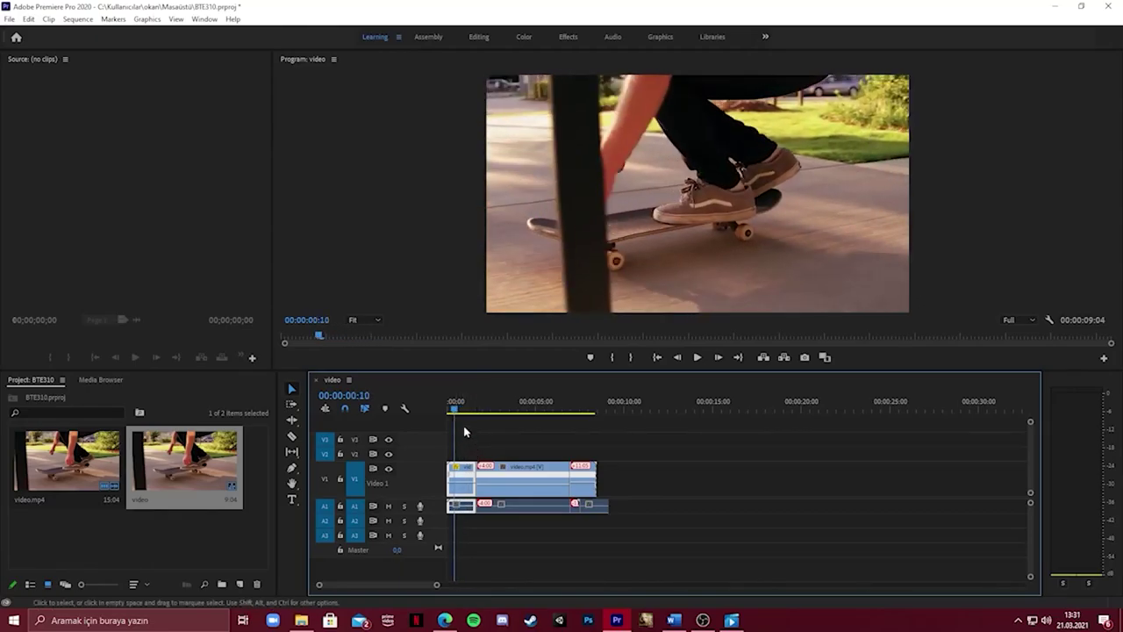
pyautogui.click(476, 410)
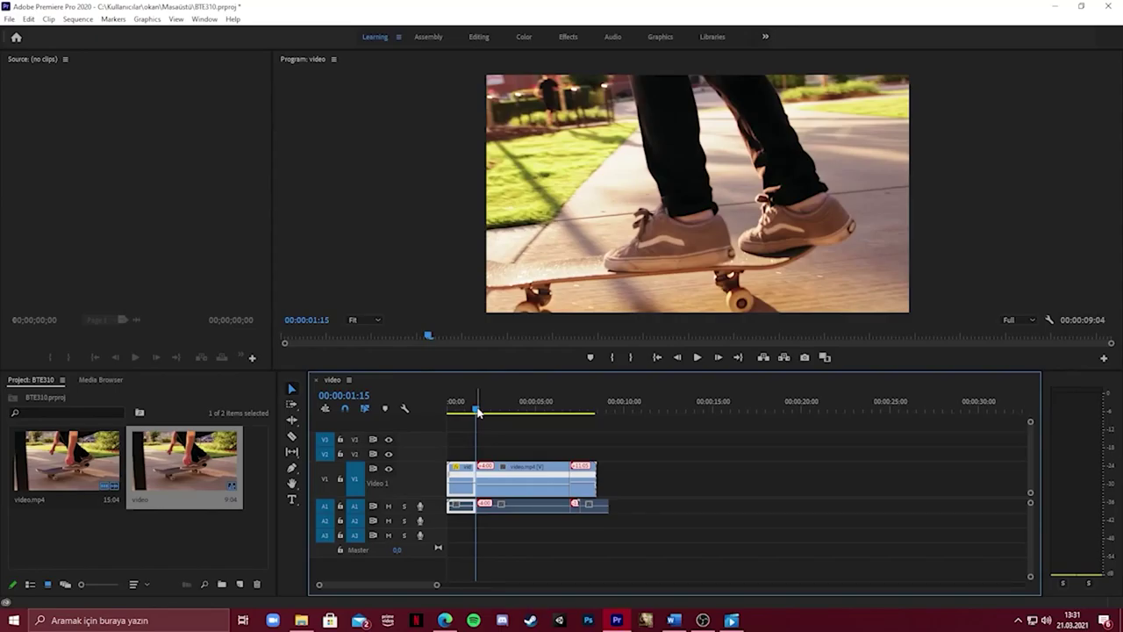
pyautogui.moveTo(479, 413); pyautogui.dragTo(478, 412)
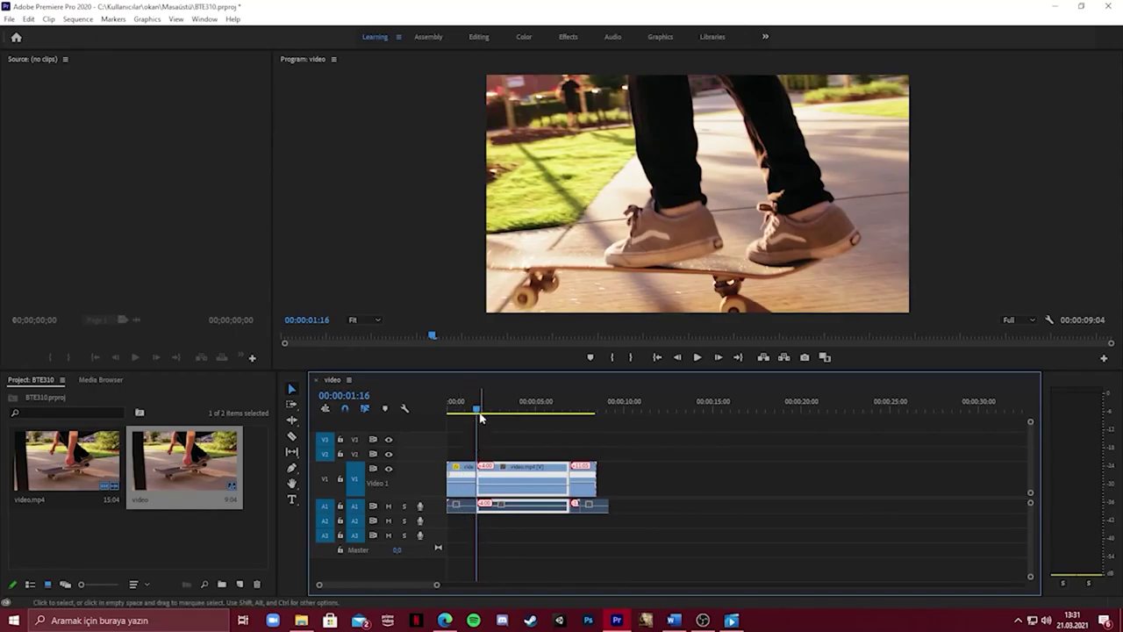
pyautogui.moveTo(478, 414)
pyautogui.mouseDown()
pyautogui.moveTo(566, 399)
pyautogui.moveTo(451, 414)
pyautogui.mouseUp()
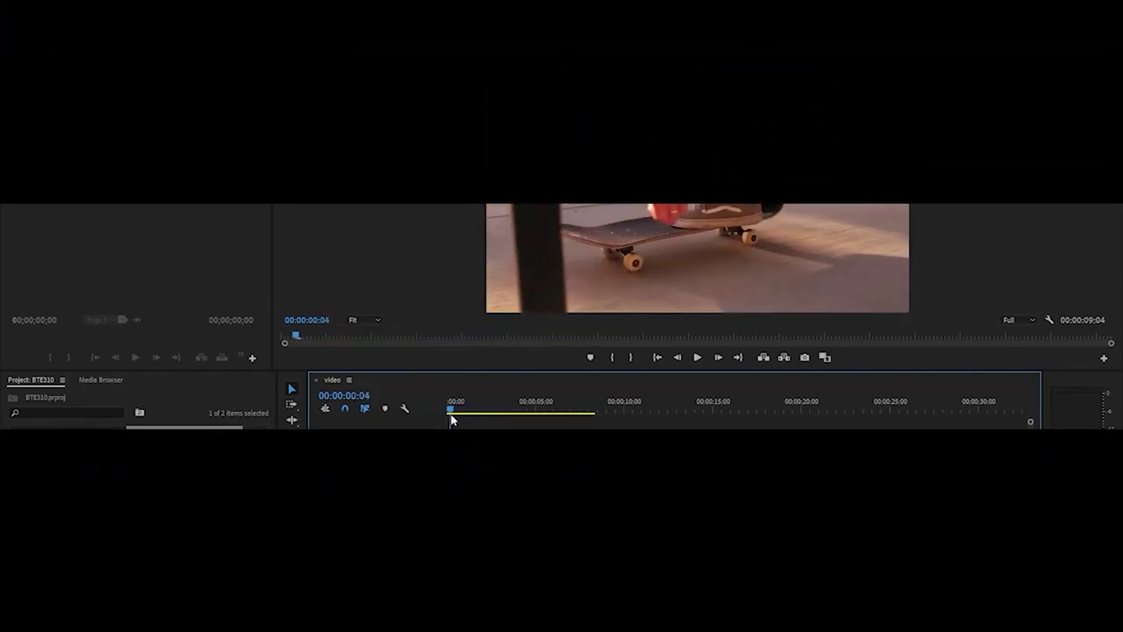